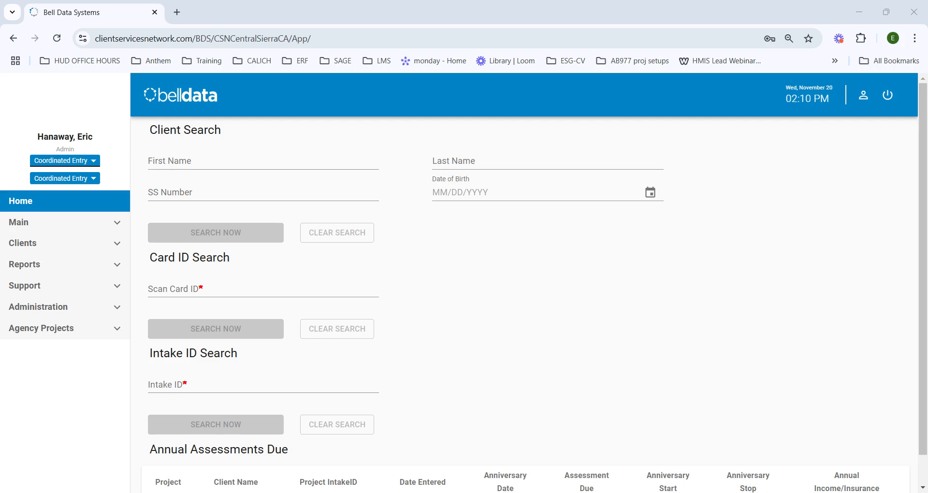
{"action": "left_click", "coordinate": [39, 161]}
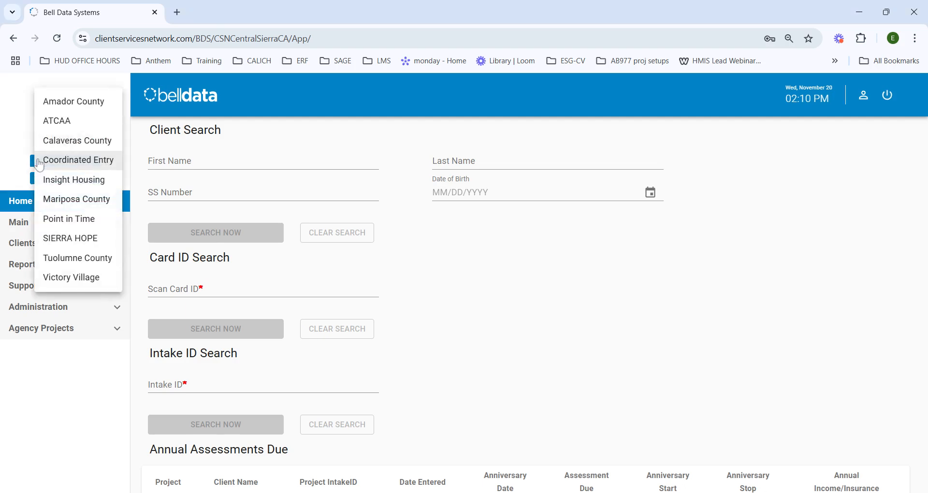
{"action": "left_click", "coordinate": [40, 161]}
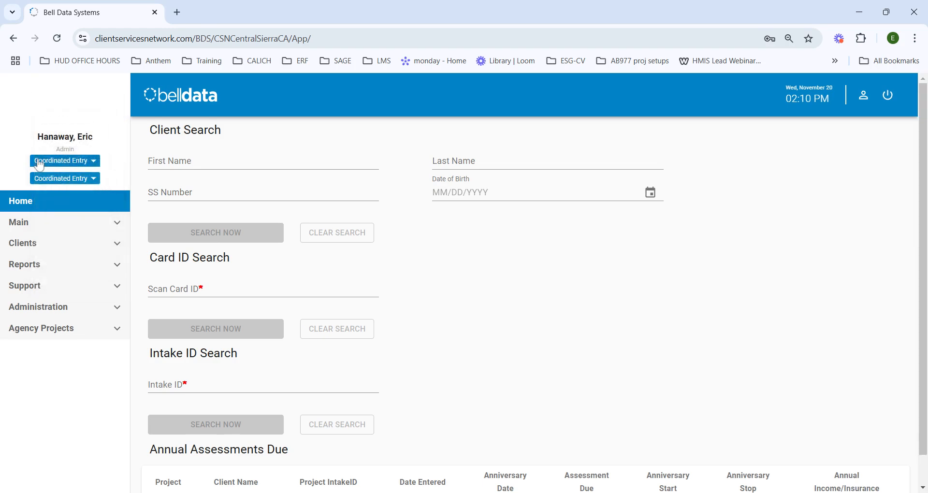
{"action": "left_click", "coordinate": [39, 163]}
{"action": "left_click", "coordinate": [39, 162]}
- Search the existing client records for the test client by first and last name
{"action": "left_click", "coordinate": [263, 167]}
{"action": "type", "text": "t"}
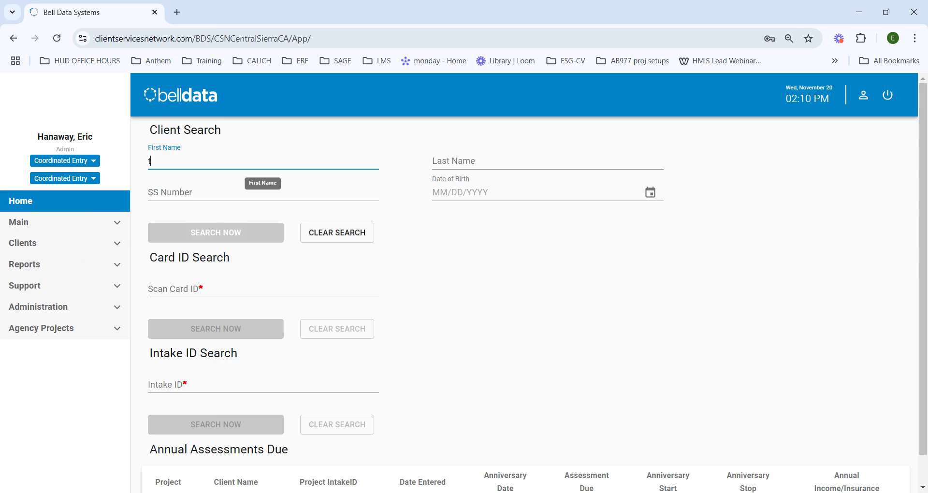
{"action": "type", "text": "est"}
{"action": "key", "text": "Tab"}
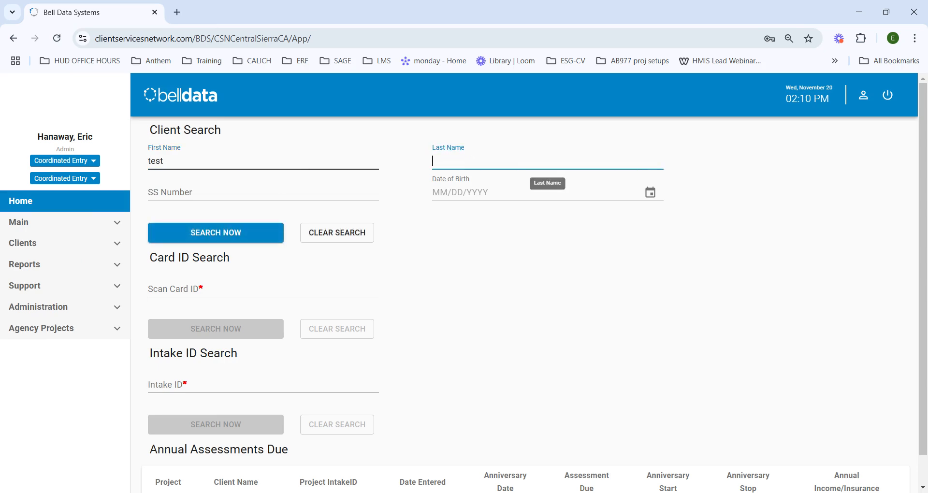
{"action": "type", "text": "client"}
{"action": "left_click", "coordinate": [245, 236]}
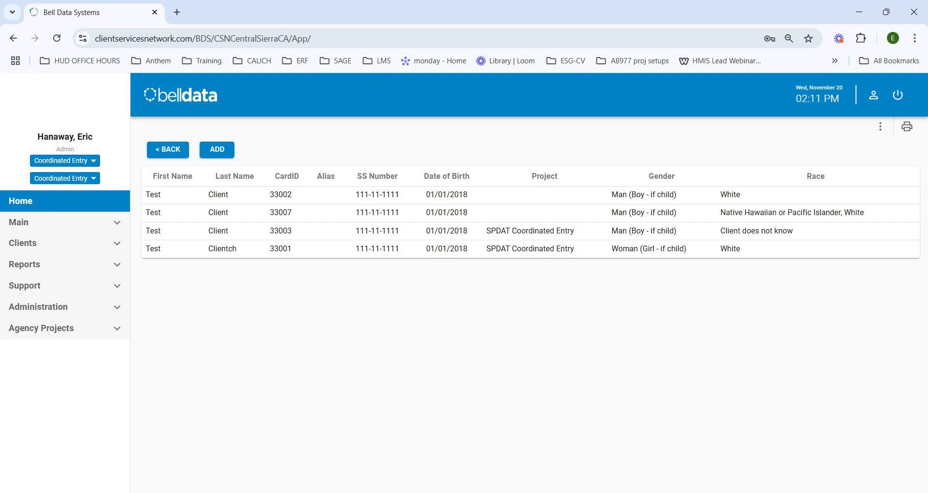
- Start a new client demographics record and fill in the test client's first and last name
{"action": "left_click", "coordinate": [217, 150]}
{"action": "left_click", "coordinate": [438, 157]}
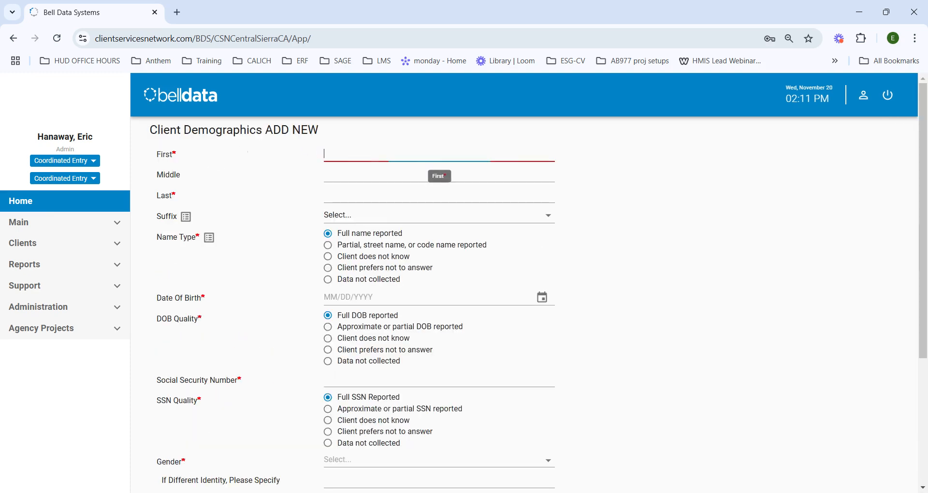
{"action": "type", "text": "Test"}
{"action": "key", "text": "Tab"}
{"action": "key", "text": "Tab"}
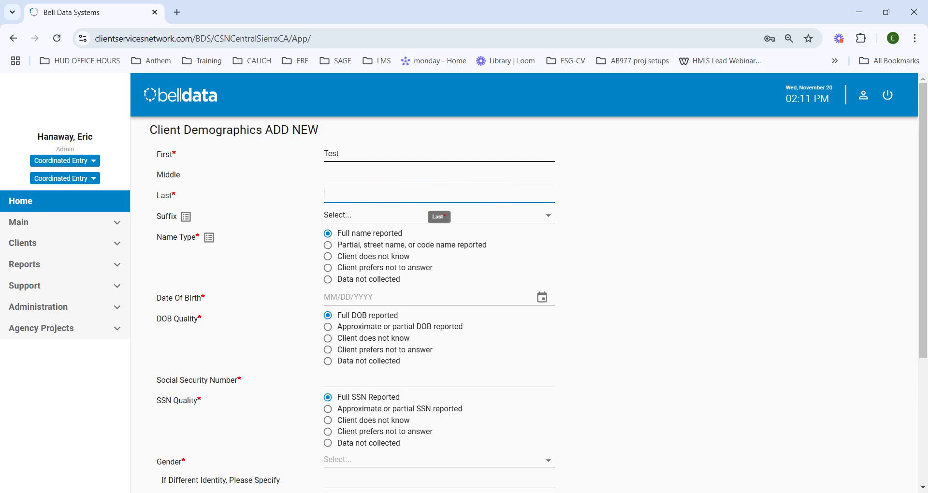
{"action": "type", "text": "Client11"}
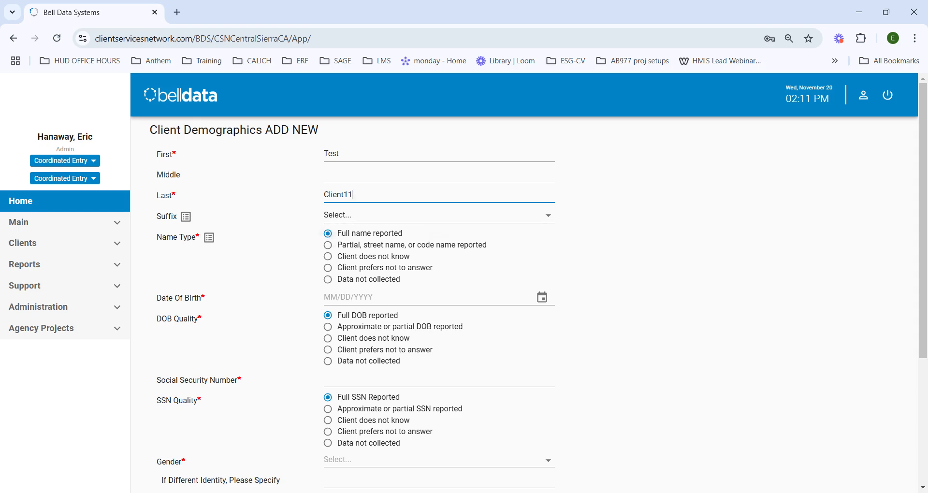
- Enter the client's date of birth and Social Security Number, and set SSN Quality to "Client prefers not to answer"
{"action": "left_click", "coordinate": [330, 297]}
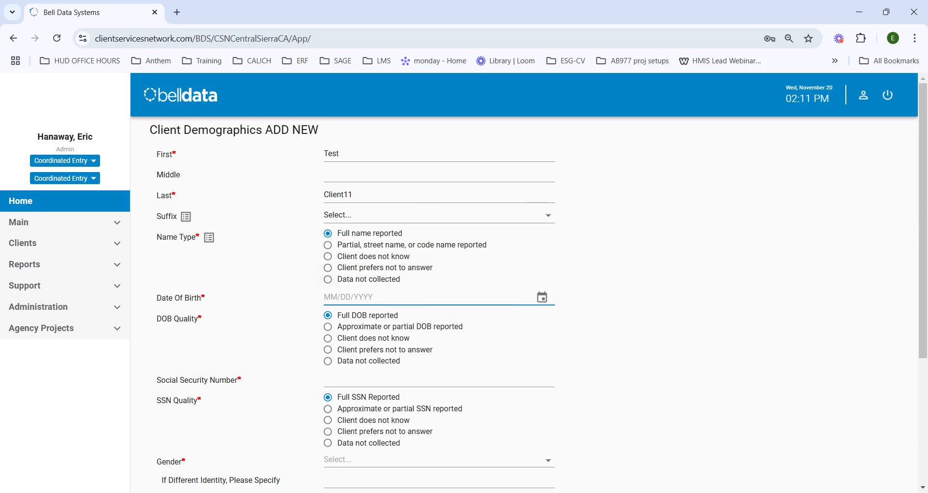
{"action": "type", "text": "01/01/1970"}
{"action": "left_click", "coordinate": [336, 380]}
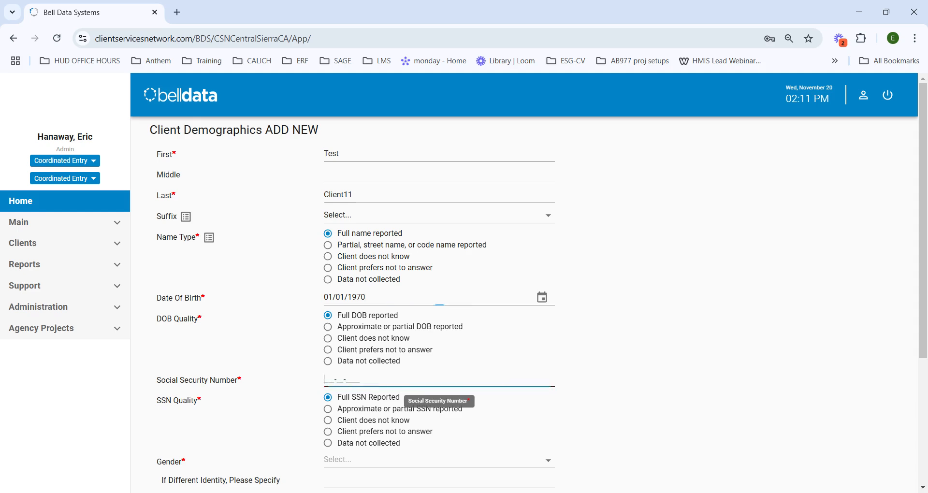
{"action": "type", "text": "555-55-"}
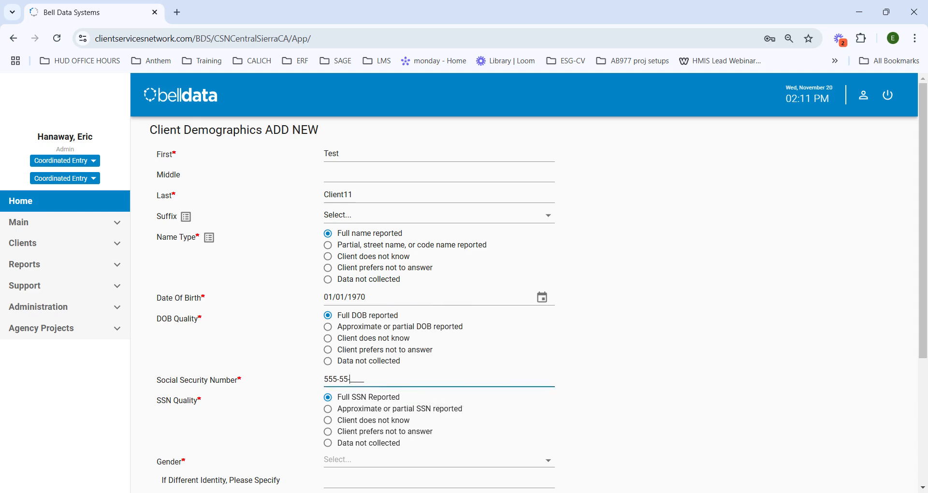
{"action": "type", "text": "5555"}
{"action": "left_click", "coordinate": [330, 433]}
- Set the client's Gender to both "Man (Boy - if child)" and "Culturally Specific Identity (Two-Spirit)"
{"action": "scroll", "coordinate": [216, 405], "scroll_direction": "down", "scroll_amount": 2}
{"action": "scroll", "coordinate": [216, 406], "scroll_direction": "down", "scroll_amount": 1}
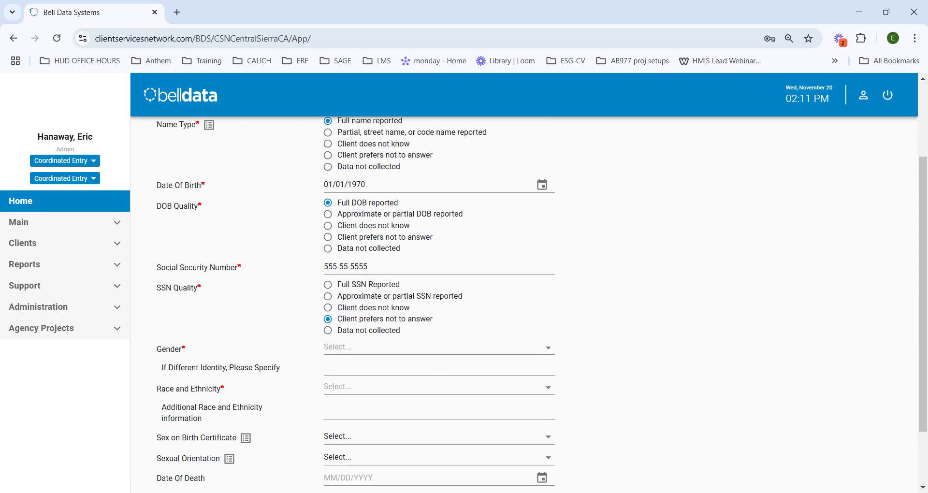
{"action": "scroll", "coordinate": [636, 321], "scroll_direction": "down", "scroll_amount": 2}
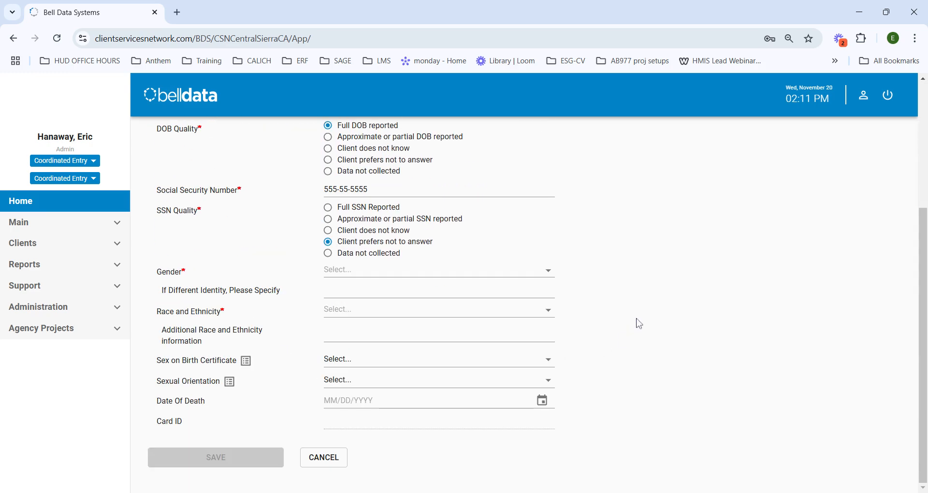
{"action": "left_click", "coordinate": [548, 271]}
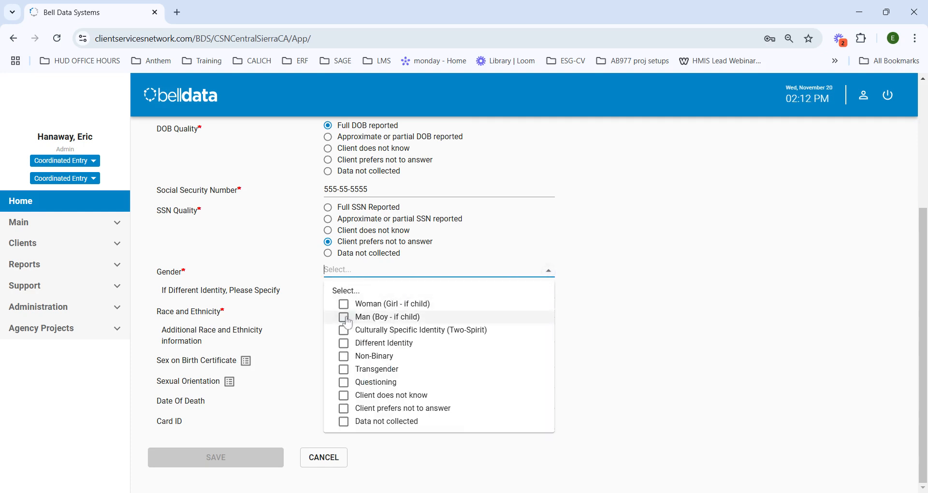
{"action": "left_click", "coordinate": [370, 316]}
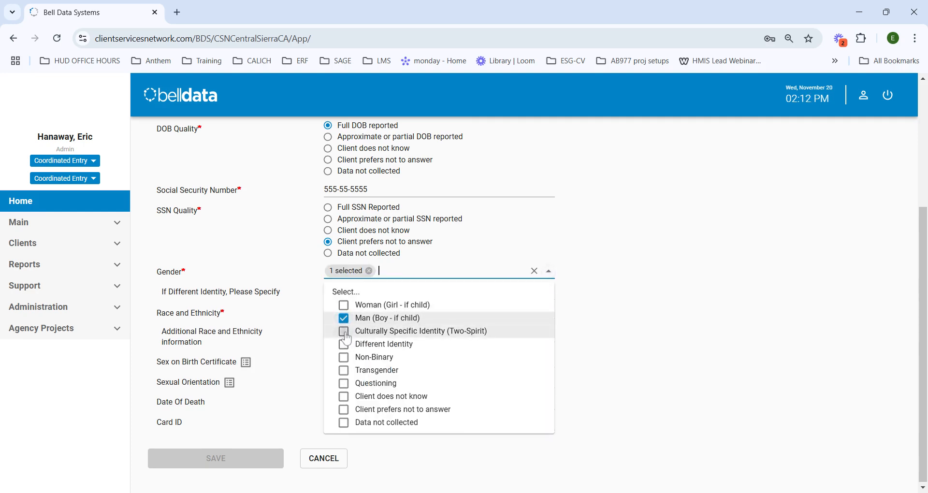
{"action": "left_click", "coordinate": [346, 332]}
{"action": "left_click", "coordinate": [628, 312]}
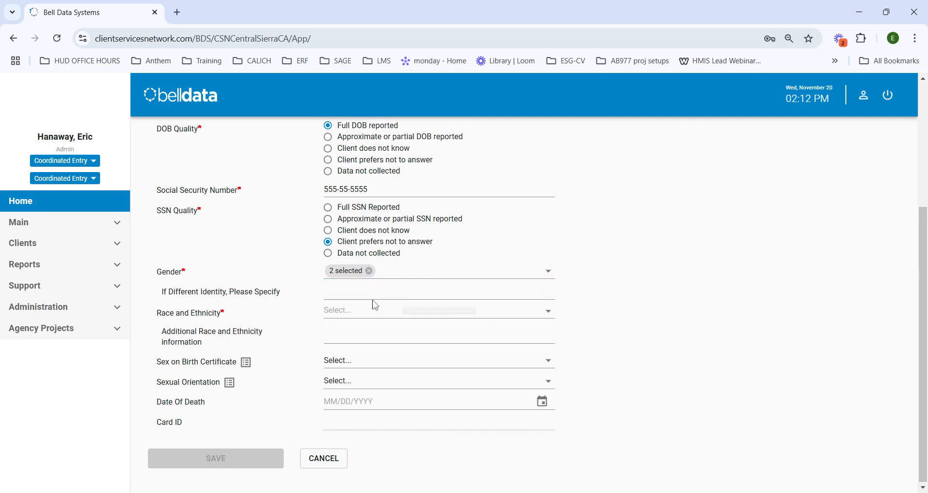
- Set the client's Race and Ethnicity to both "White" and "Native Hawaiian or Pacific Islander"
{"action": "left_click", "coordinate": [548, 312]}
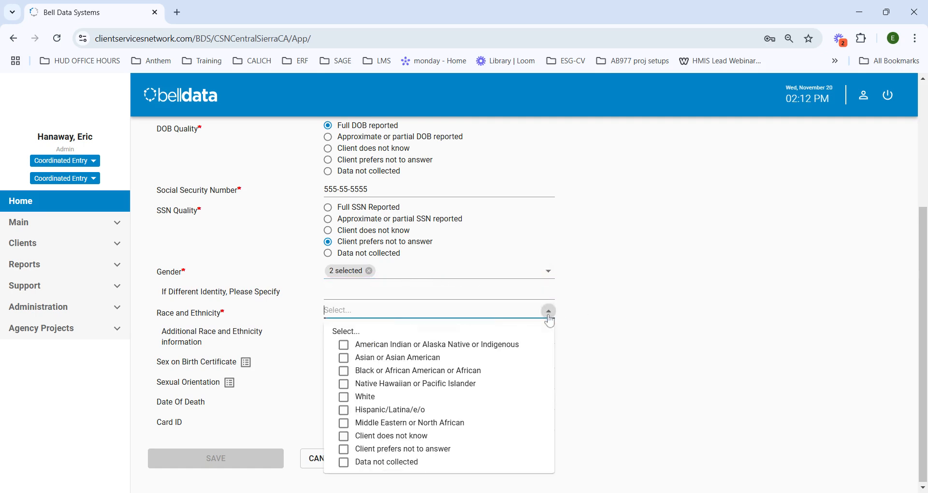
{"action": "left_click", "coordinate": [348, 401]}
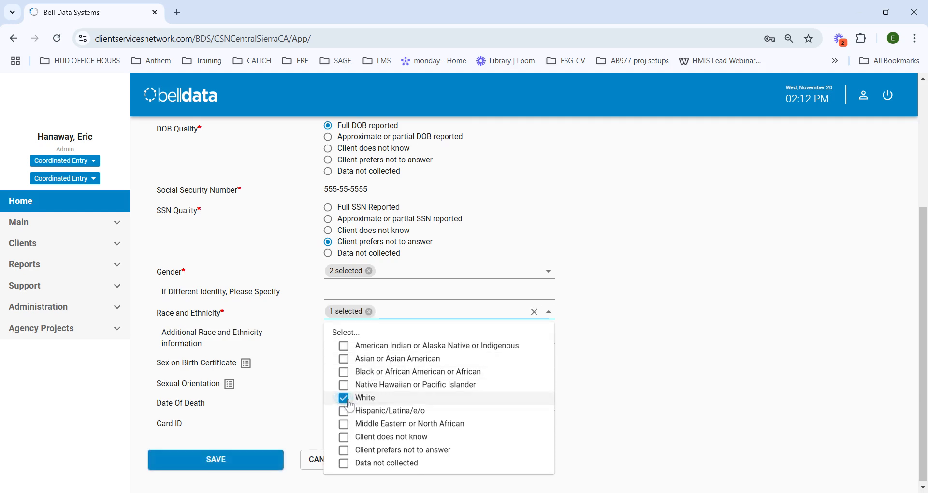
{"action": "left_click", "coordinate": [344, 386]}
{"action": "left_click", "coordinate": [633, 285]}
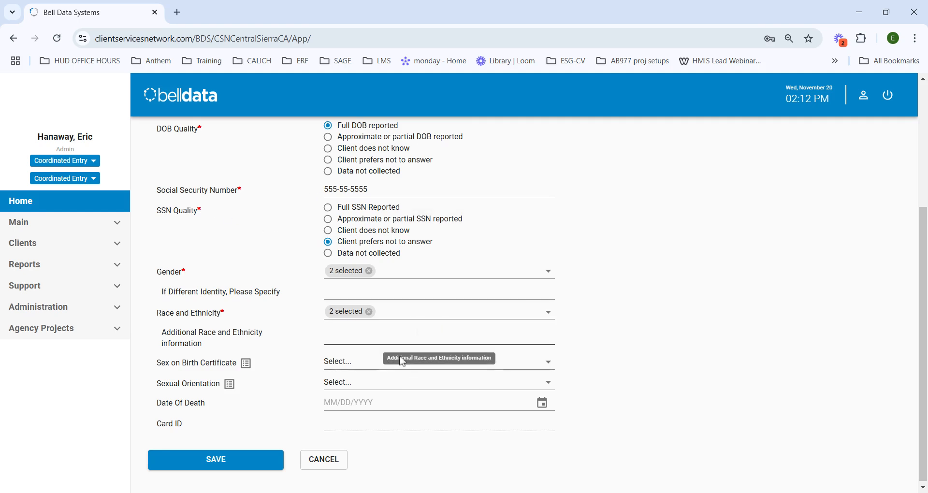
- Set Sex on Birth Certificate to Male and Sexual Orientation to Bisexual, and save the new client record
{"action": "left_click", "coordinate": [550, 365]}
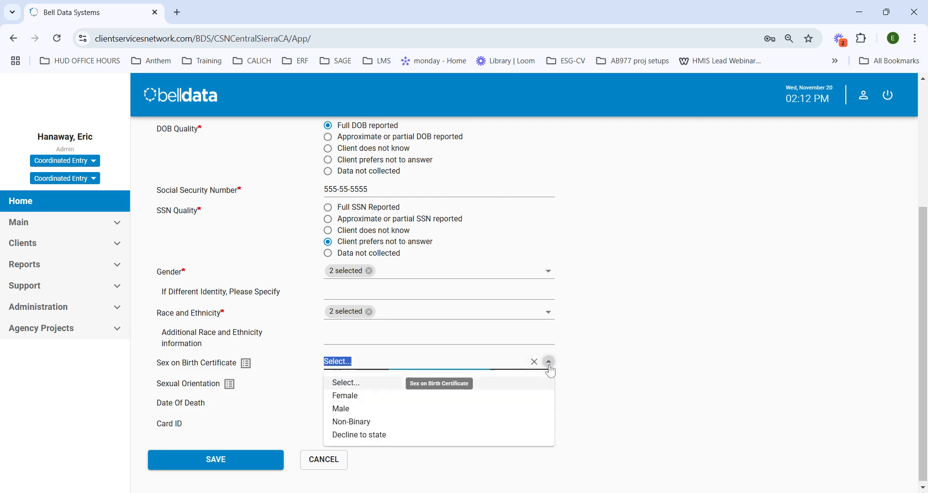
{"action": "left_click", "coordinate": [362, 410]}
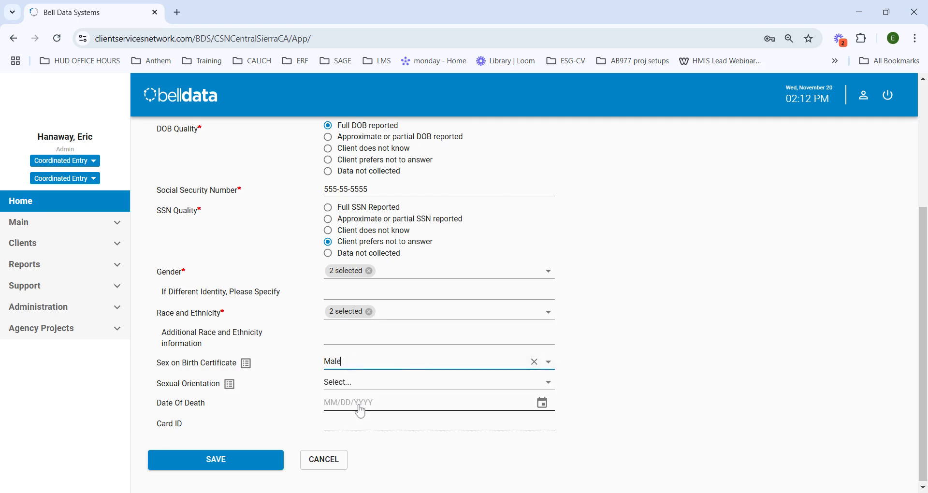
{"action": "left_click", "coordinate": [551, 385]}
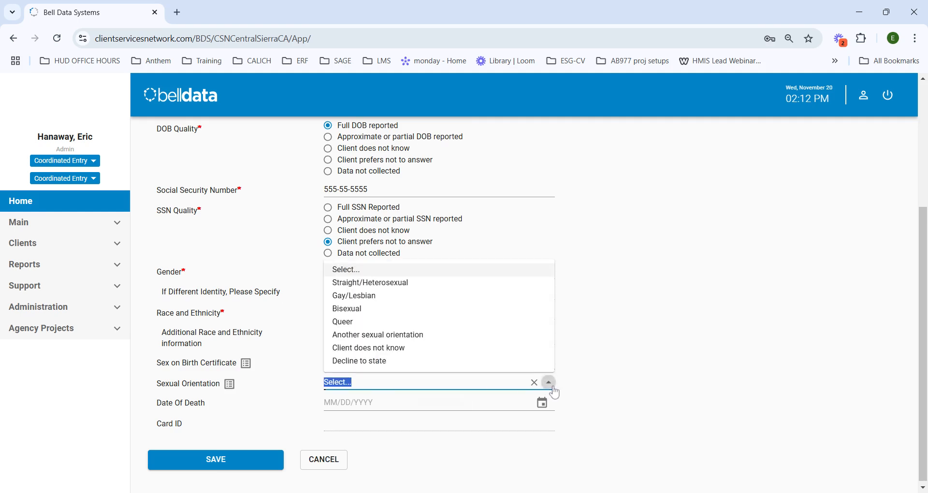
{"action": "left_click", "coordinate": [364, 310]}
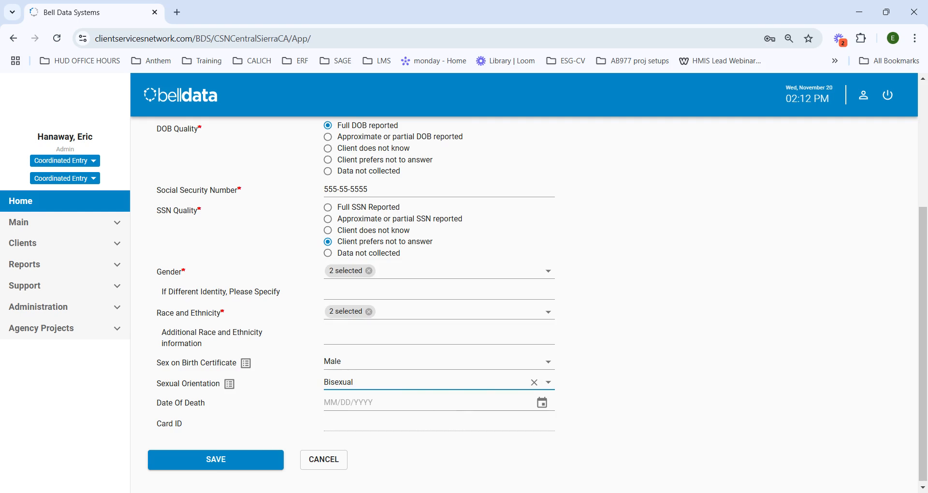
{"action": "left_click", "coordinate": [230, 465]}
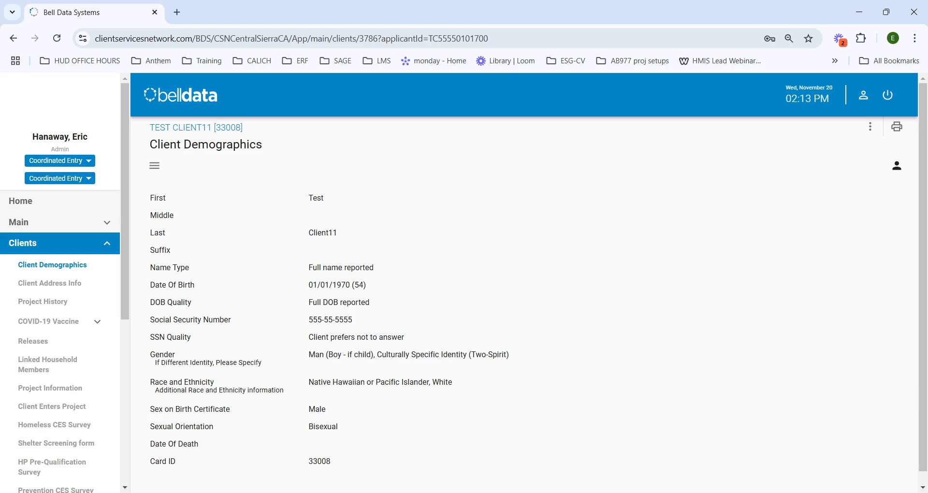
- Return to the home page and look up the new client by their card ID
{"action": "left_click", "coordinate": [34, 208]}
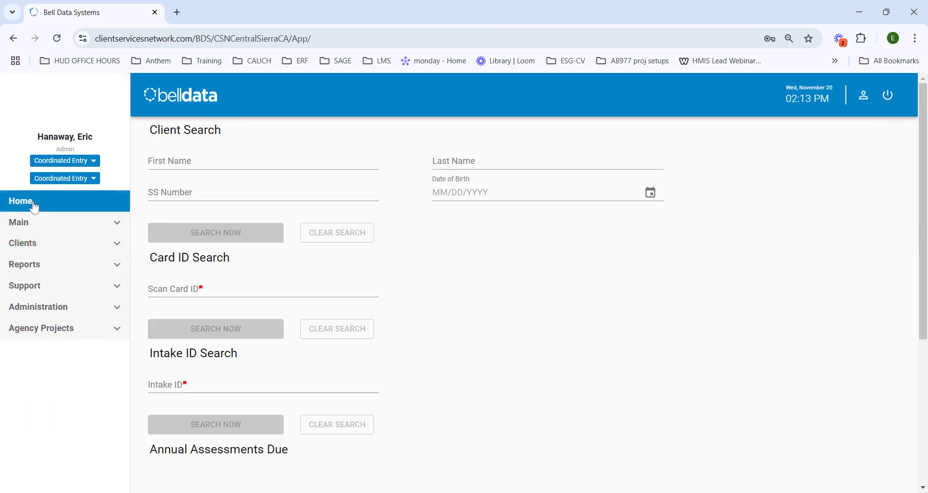
{"action": "left_click", "coordinate": [175, 289]}
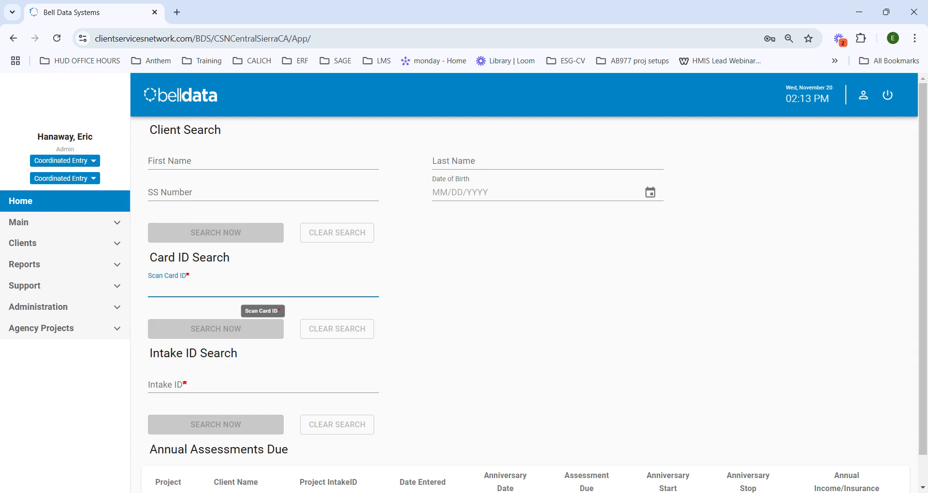
{"action": "type", "text": "33008"}
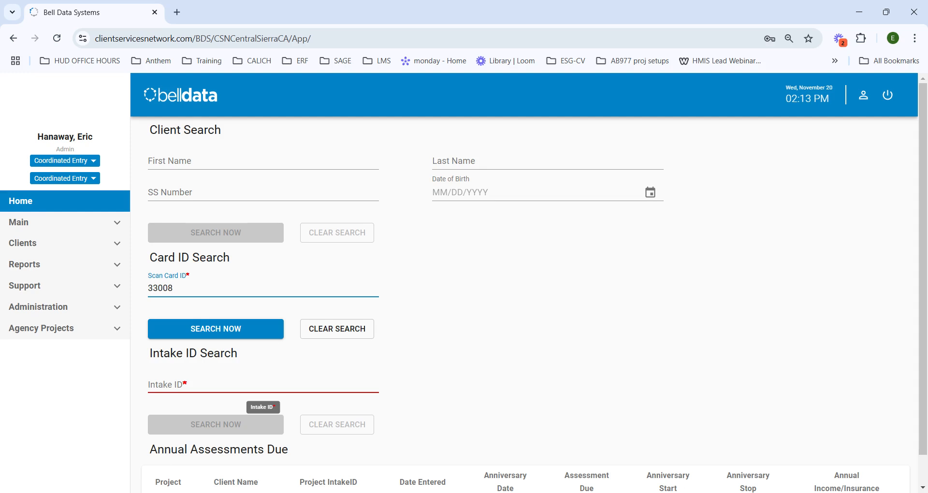
{"action": "left_click", "coordinate": [211, 336]}
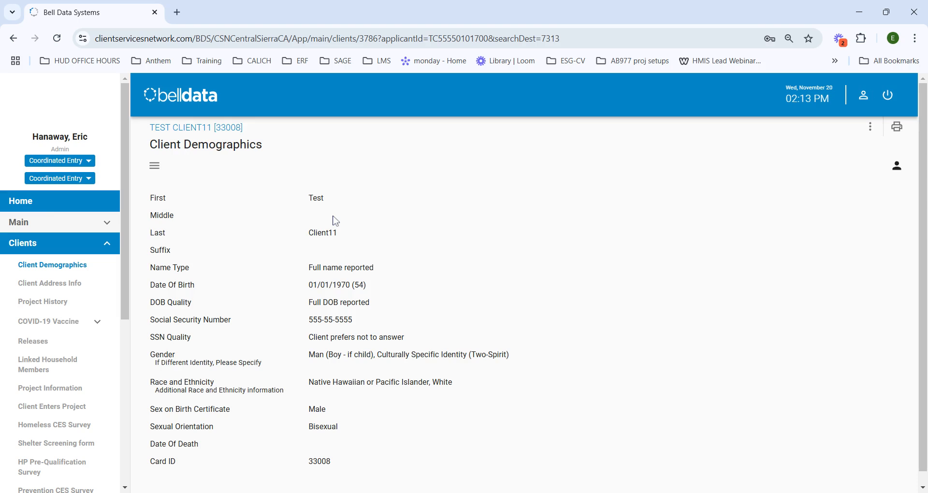
- Add a Client Address Info entry with the client's street, city, state, zip and home phone from the browser's saved address
{"action": "left_click", "coordinate": [71, 285]}
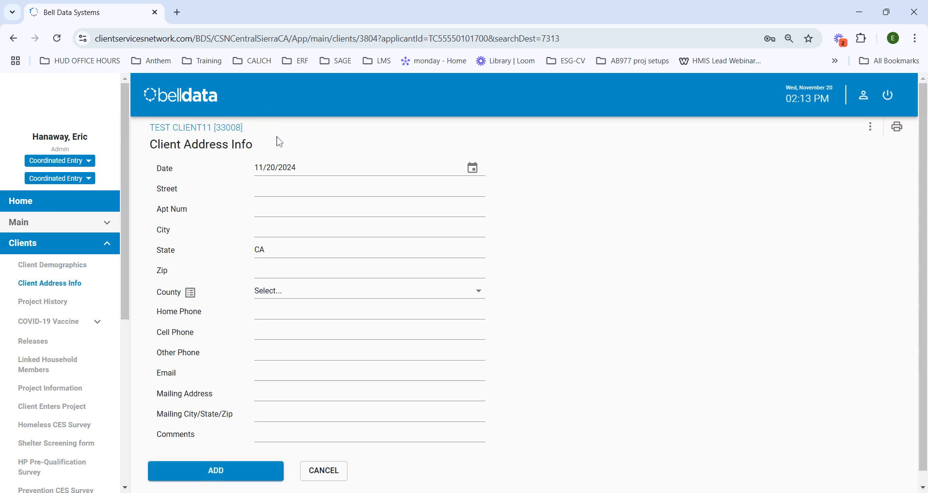
{"action": "left_click", "coordinate": [369, 189]}
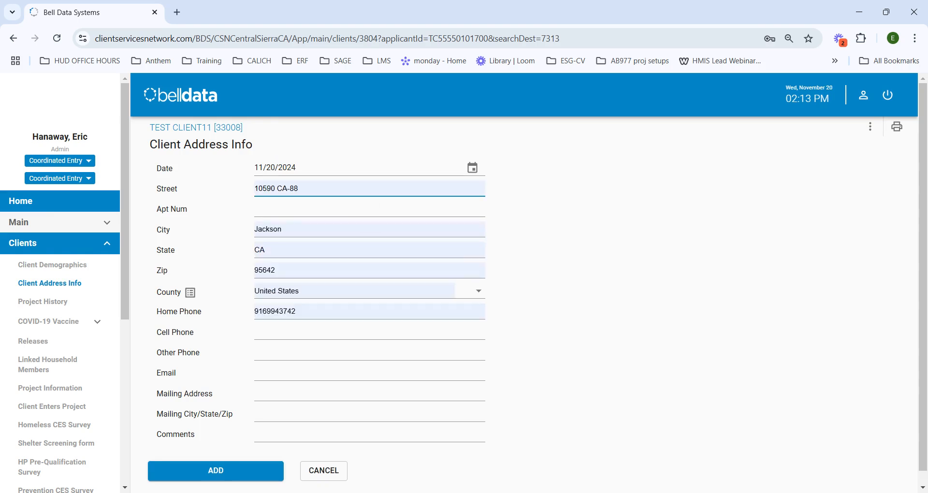
{"action": "left_click", "coordinate": [319, 229]}
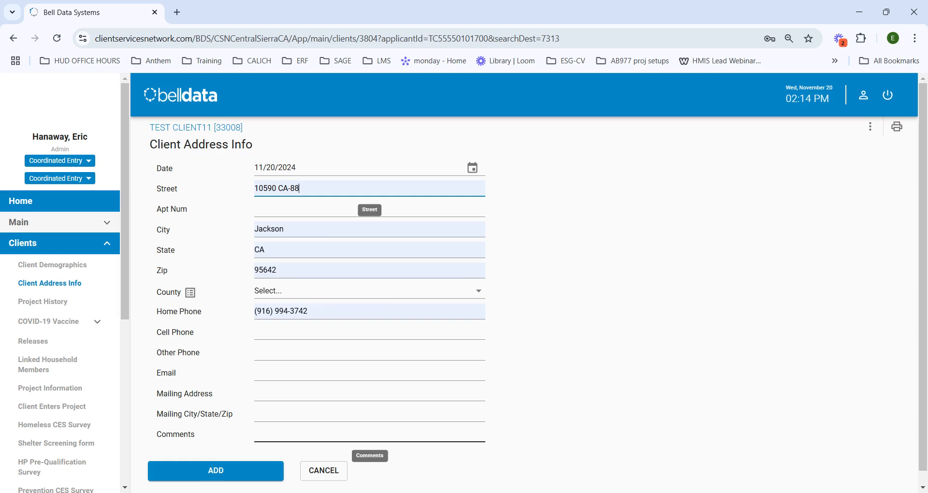
{"action": "key", "text": "Tab"}
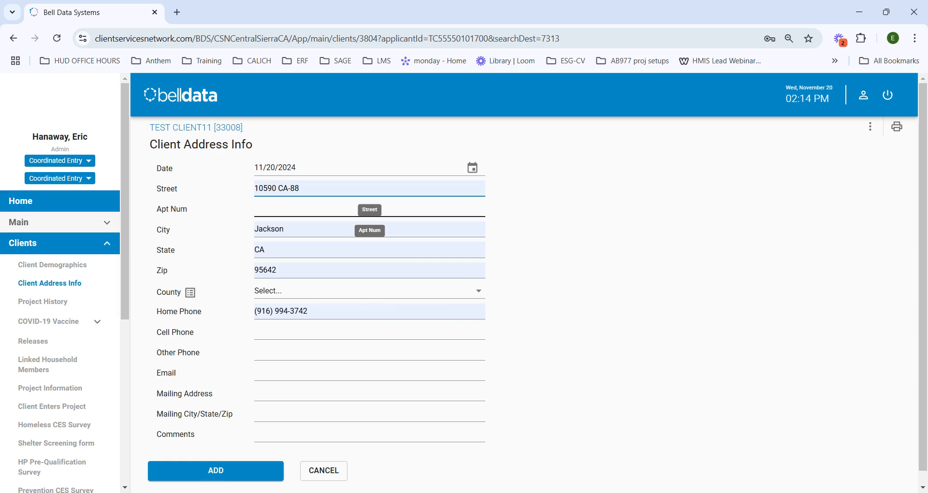
{"action": "left_click", "coordinate": [269, 435]}
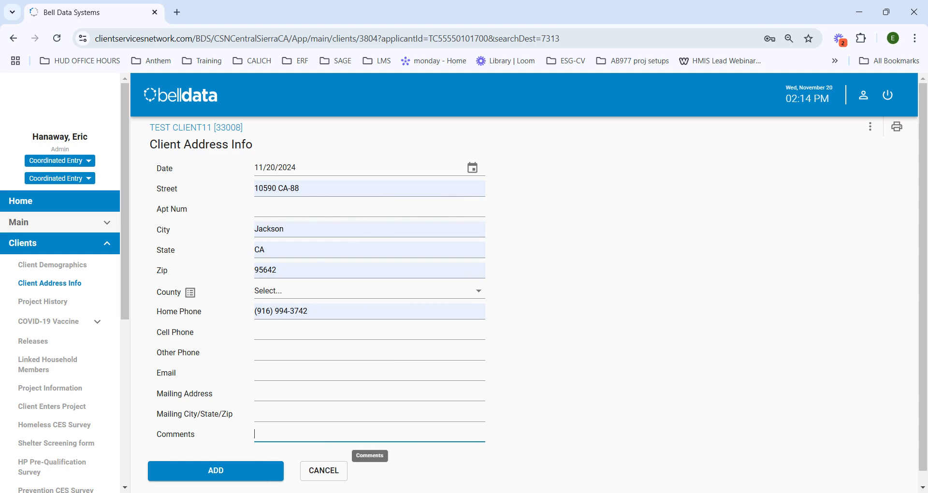
{"action": "left_click", "coordinate": [242, 472]}
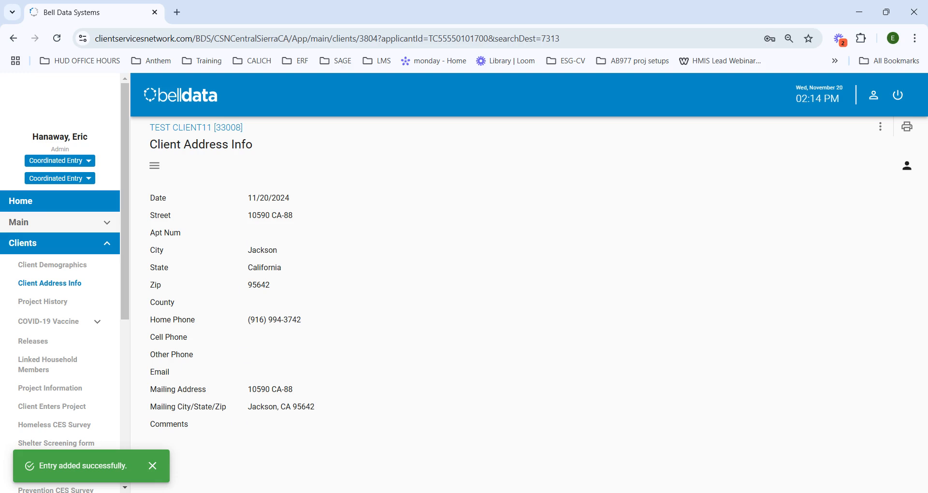
- Edit the client's address entry, replacing the first digit of the street number with 2, and save the update
{"action": "left_click", "coordinate": [156, 169]}
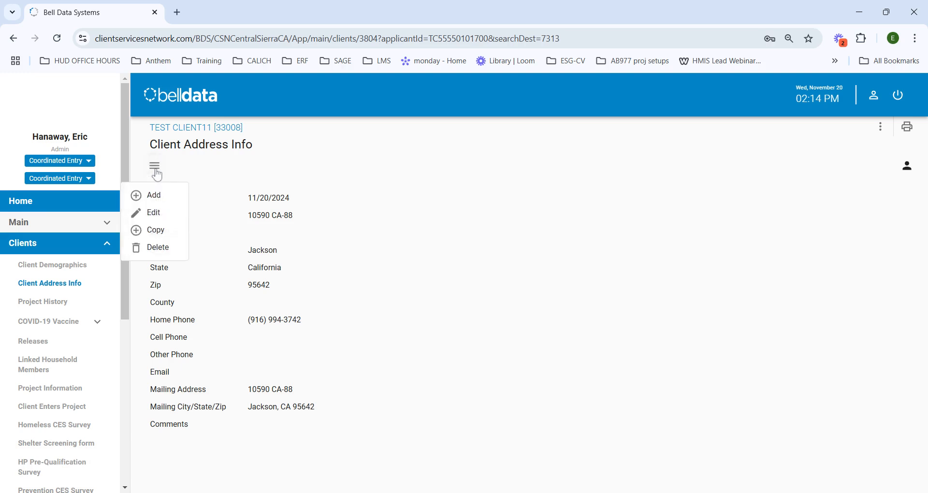
{"action": "left_click", "coordinate": [156, 215]}
{"action": "left_click", "coordinate": [257, 188]}
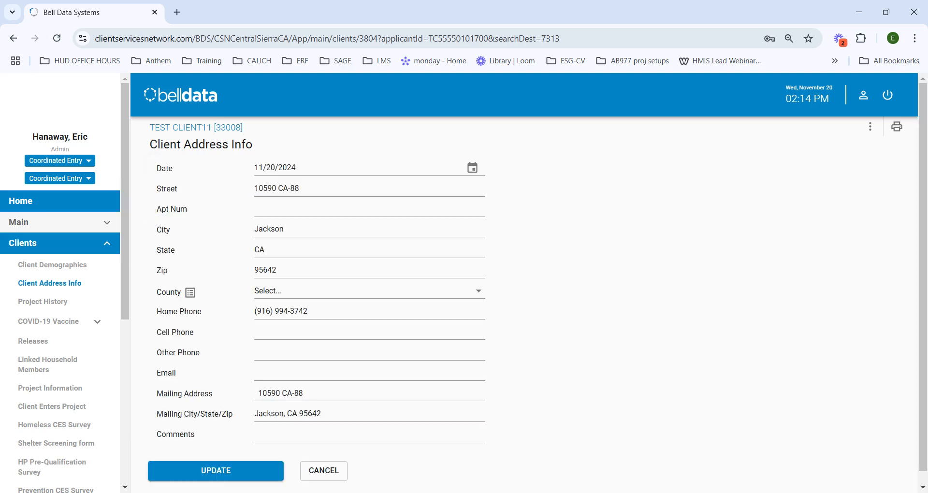
{"action": "key", "text": "BackSpace"}
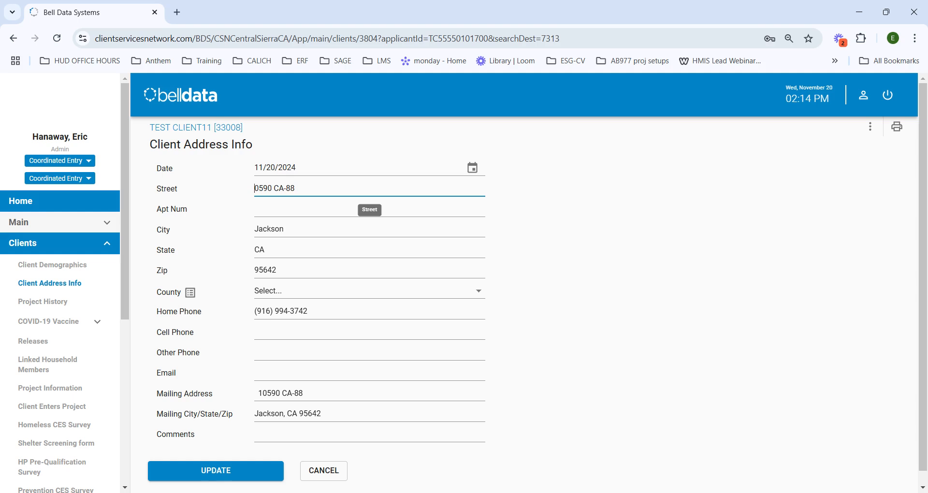
{"action": "type", "text": "2"}
{"action": "left_click", "coordinate": [633, 289]}
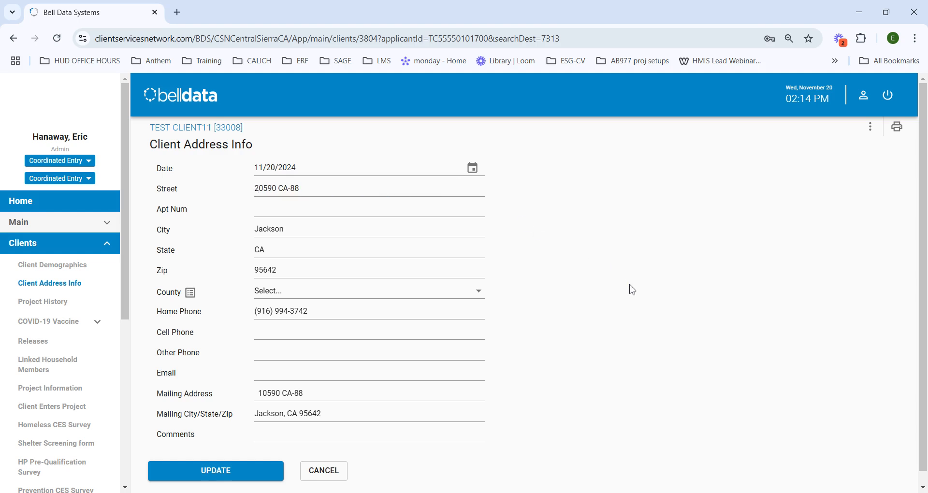
{"action": "left_click", "coordinate": [215, 471]}
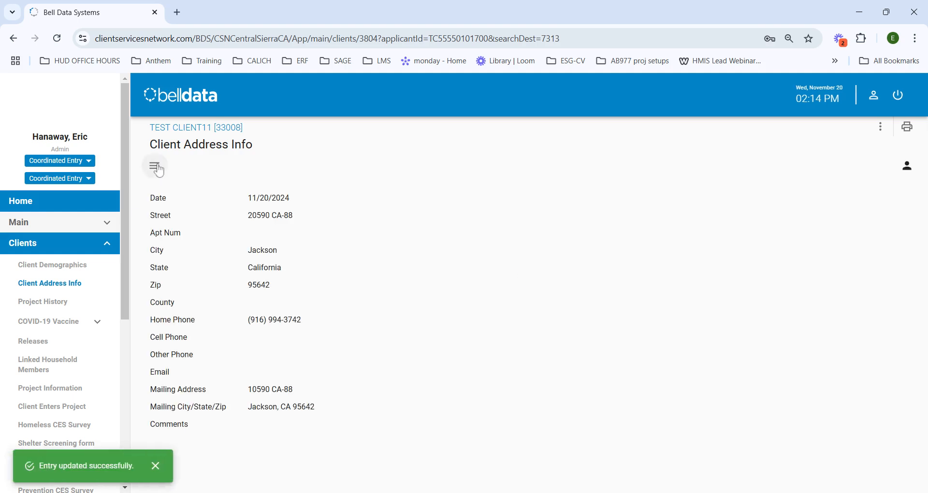
- Add a second Client Address Info entry with the San Andreas street, city, state and zip from the browser's saved address
{"action": "left_click", "coordinate": [156, 168]}
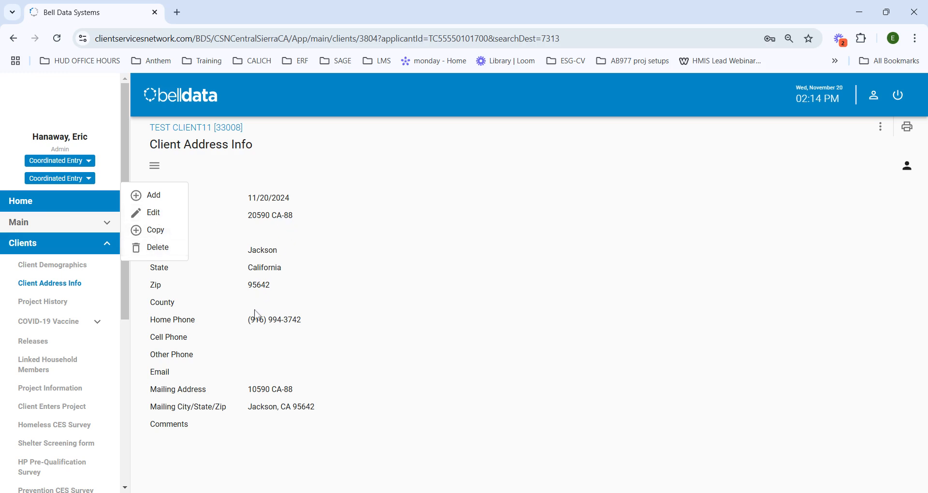
{"action": "left_click", "coordinate": [152, 196]}
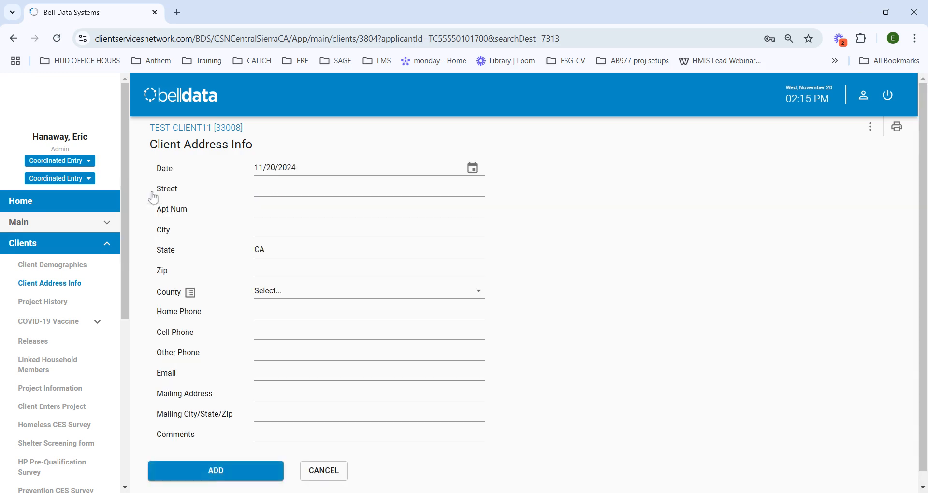
{"action": "left_click", "coordinate": [369, 189]}
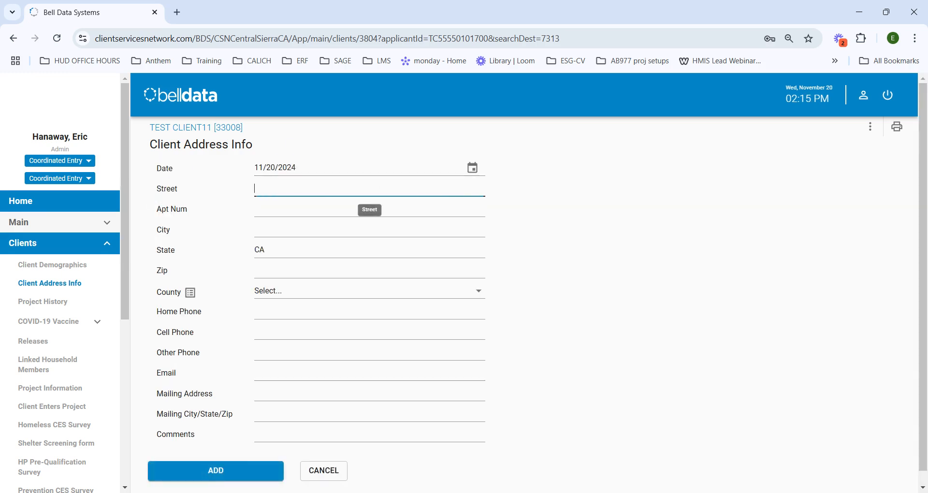
{"action": "left_click", "coordinate": [318, 209]}
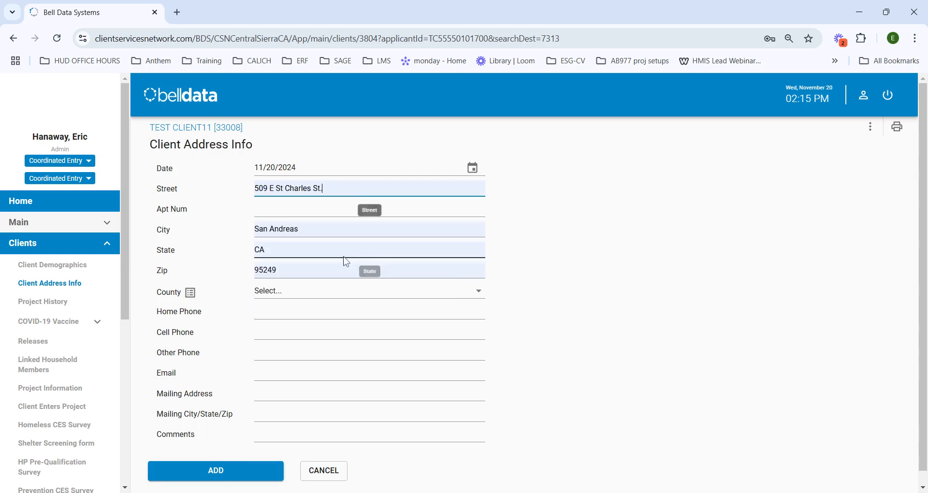
{"action": "left_click", "coordinate": [257, 477]}
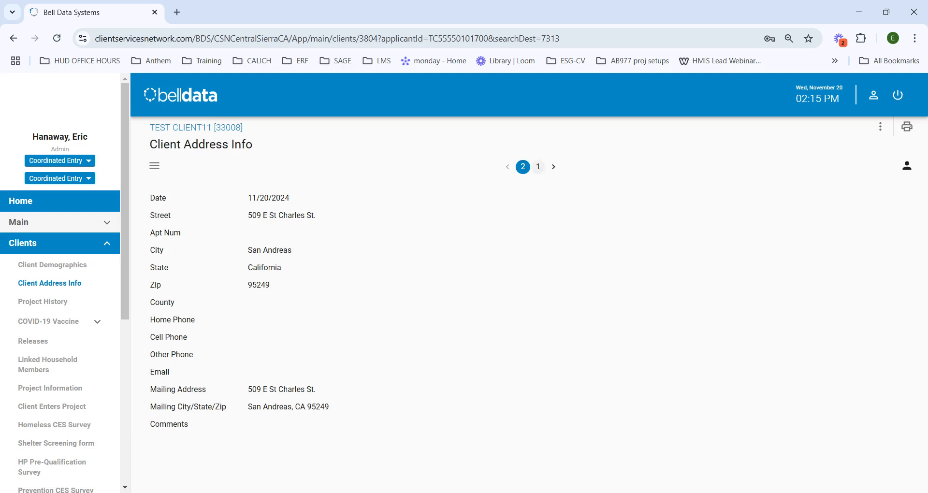
- Compare the client's two saved address entries and view the client's Project History
{"action": "left_click", "coordinate": [538, 167]}
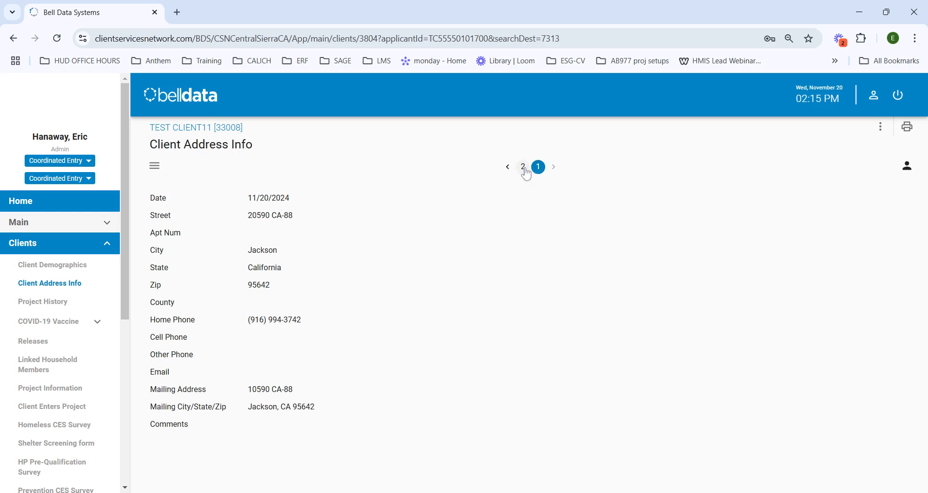
{"action": "left_click", "coordinate": [523, 168]}
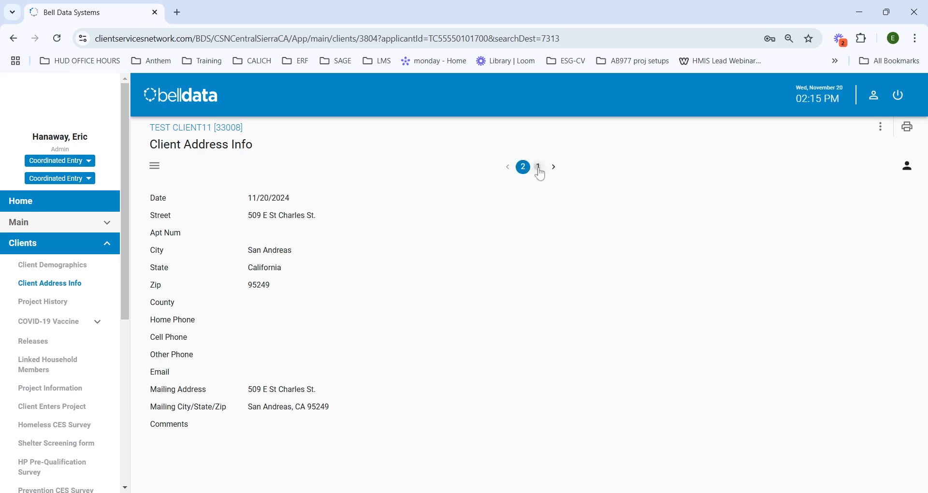
{"action": "left_click", "coordinate": [539, 167]}
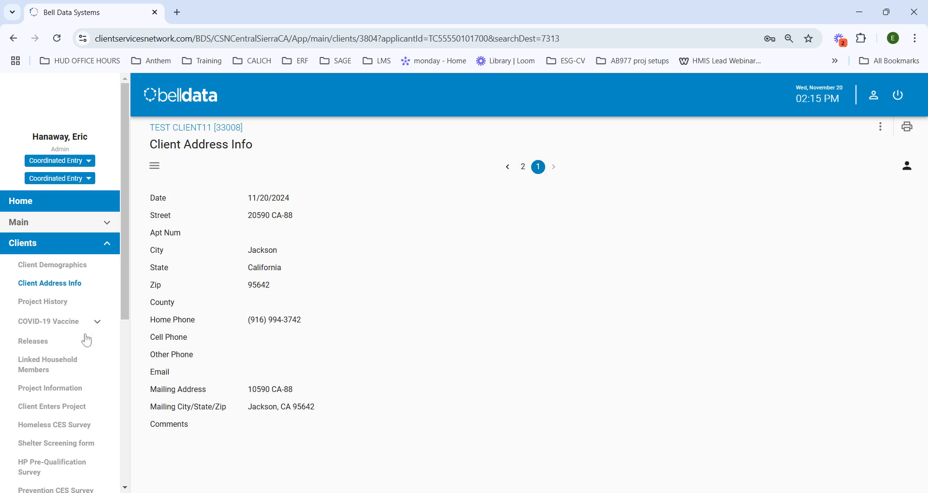
{"action": "left_click", "coordinate": [48, 302]}
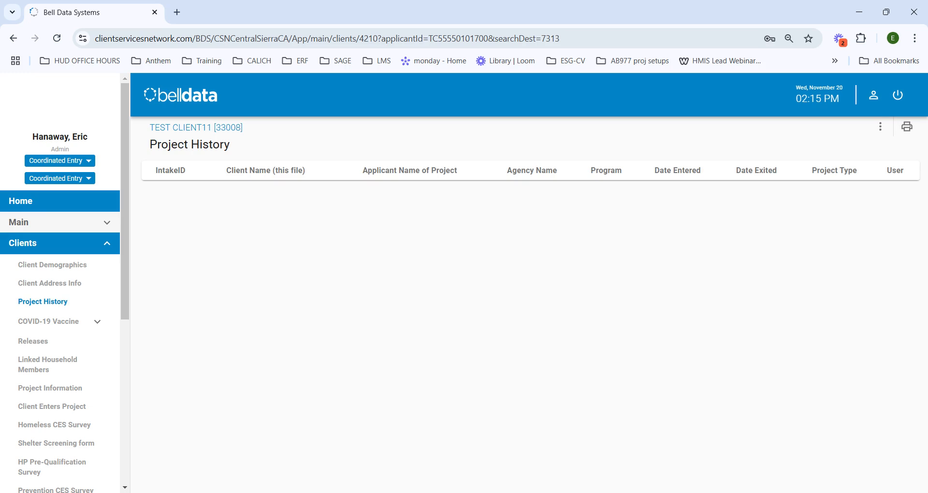
- Start adding a linked household member by searching for existing clients with first name "test" and last name "cl"
{"action": "left_click", "coordinate": [44, 370]}
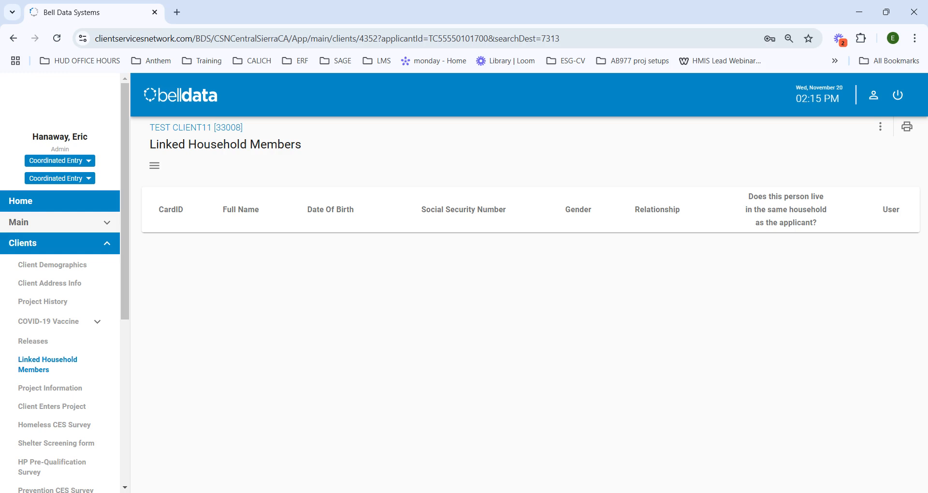
{"action": "left_click", "coordinate": [154, 172]}
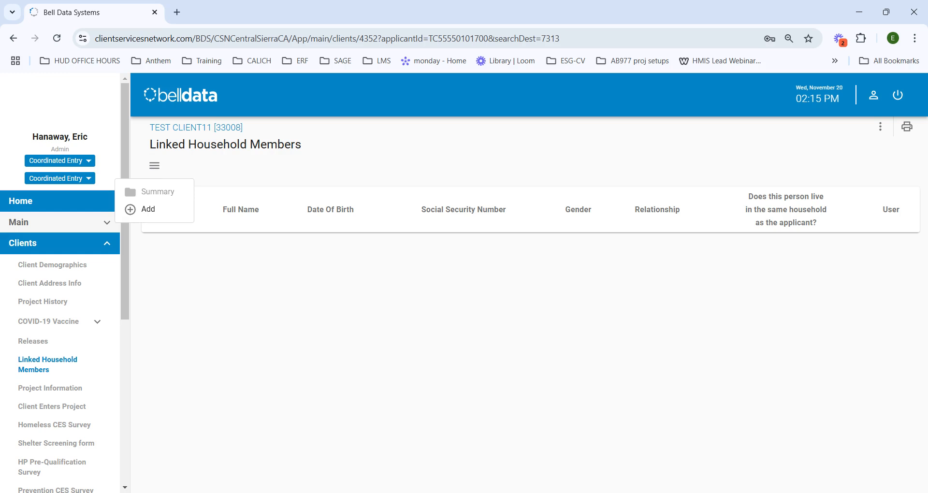
{"action": "left_click", "coordinate": [155, 213]}
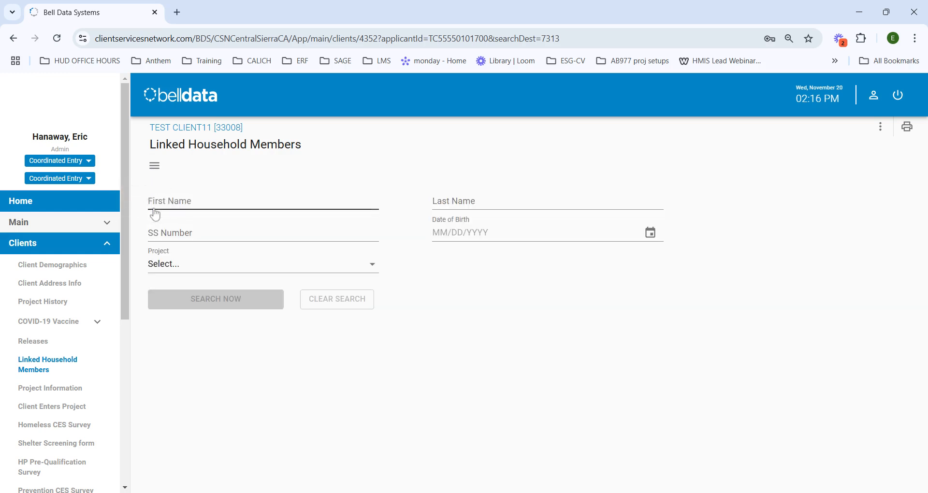
{"action": "left_click", "coordinate": [155, 212]}
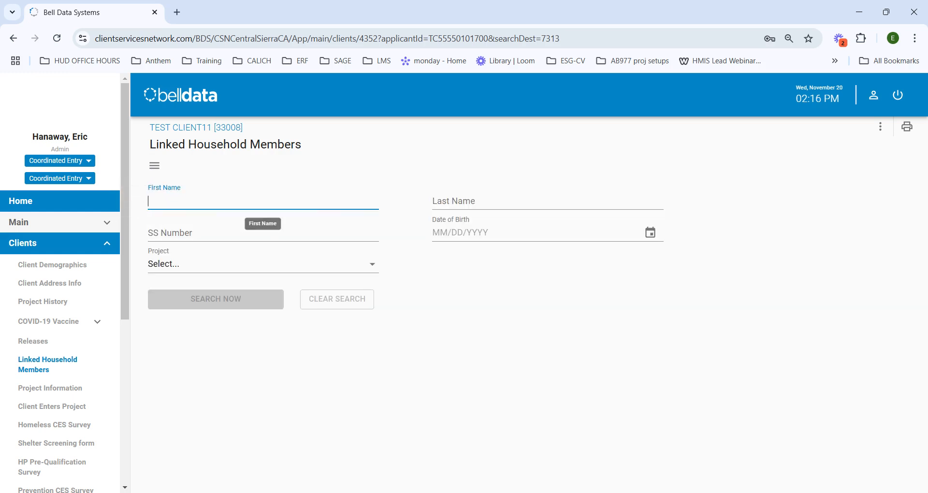
{"action": "type", "text": "test"}
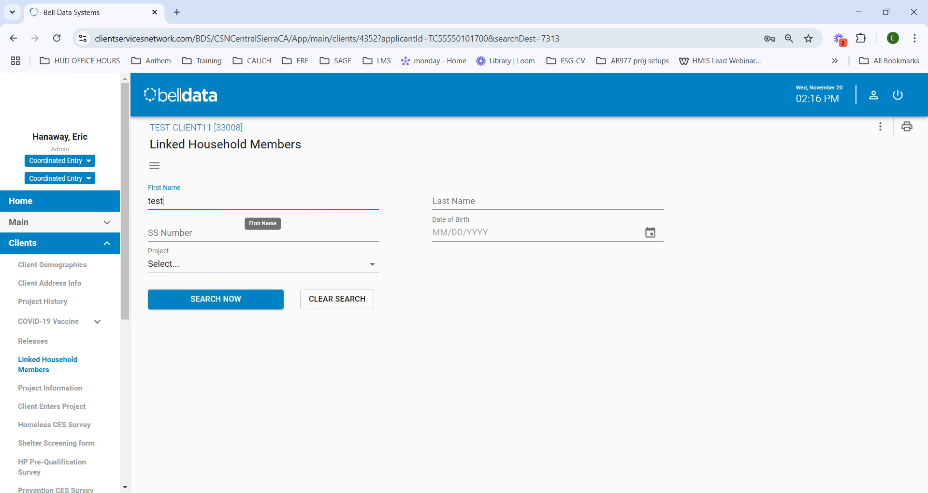
{"action": "key", "text": "Tab"}
{"action": "type", "text": "cl"}
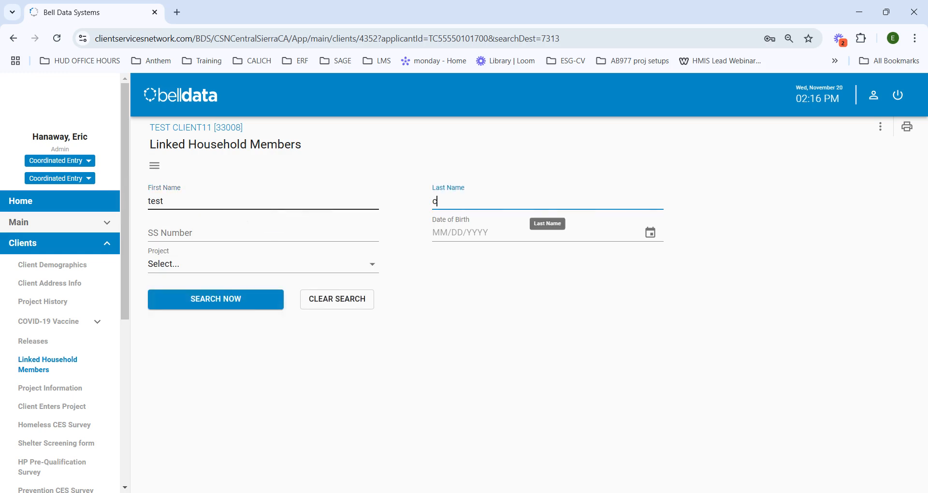
{"action": "left_click", "coordinate": [205, 303]}
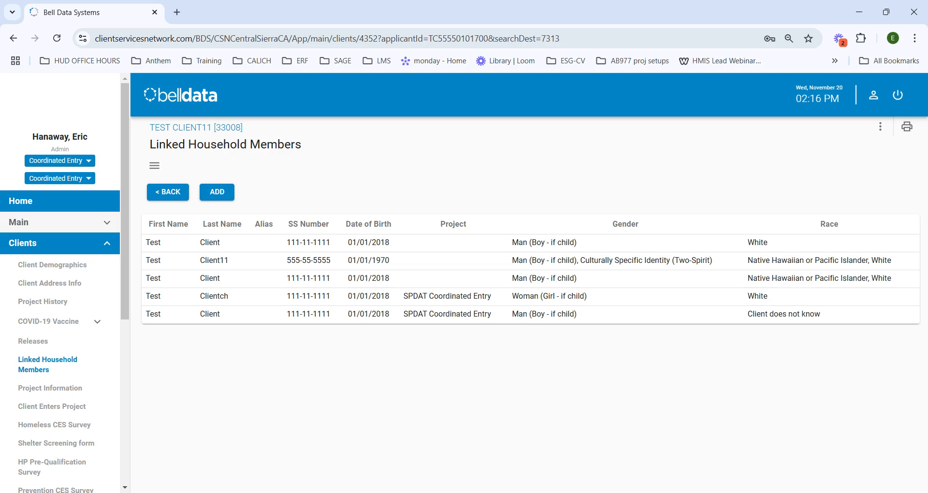
- Link the boy's client record listed as Native Hawaiian or Pacific Islander, White to the household with Relationship set to Son, and save
{"action": "left_click", "coordinate": [217, 281]}
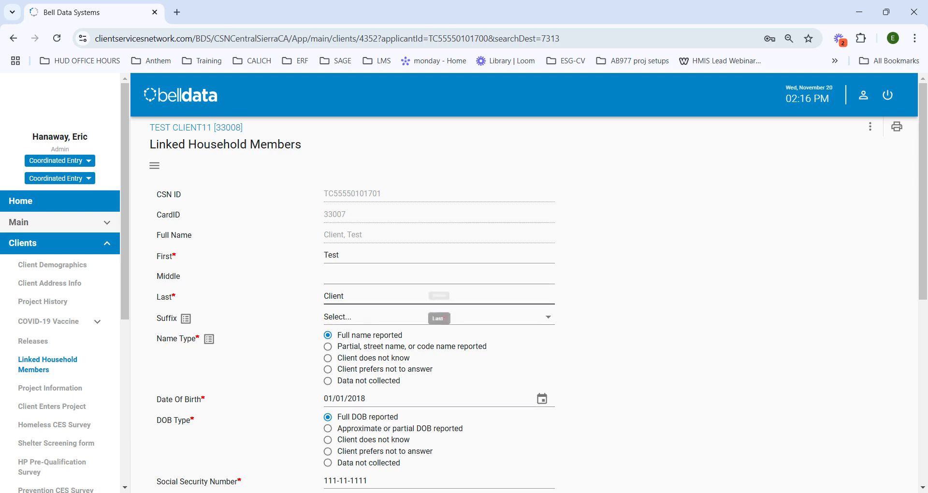
{"action": "scroll", "coordinate": [608, 329], "scroll_direction": "down", "scroll_amount": 2}
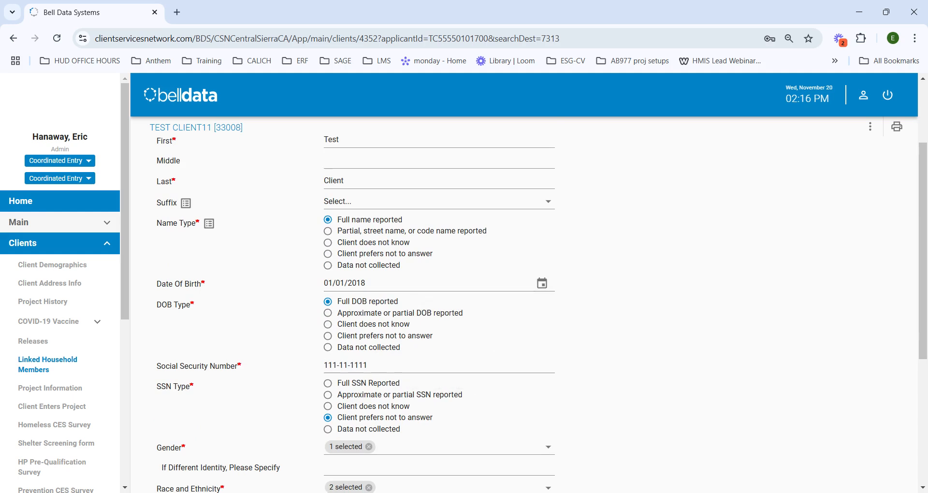
{"action": "scroll", "coordinate": [435, 382], "scroll_direction": "down", "scroll_amount": 2}
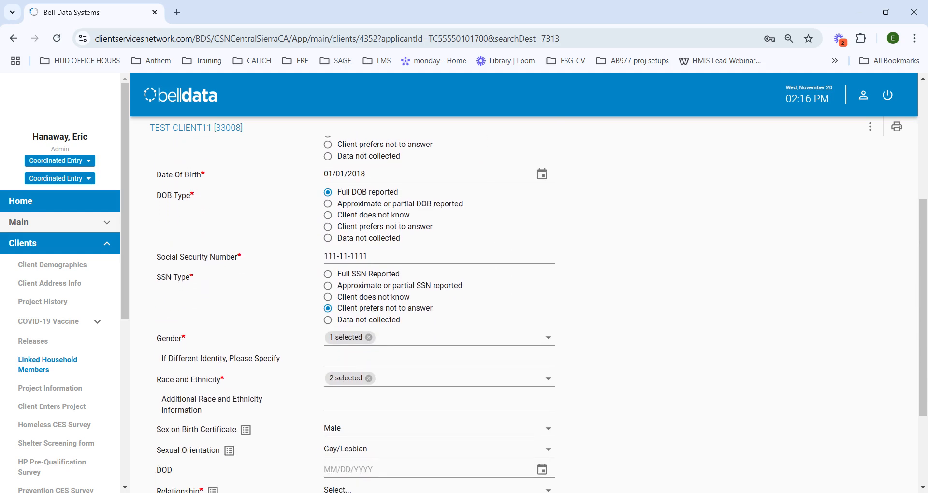
{"action": "scroll", "coordinate": [532, 314], "scroll_direction": "down", "scroll_amount": 2}
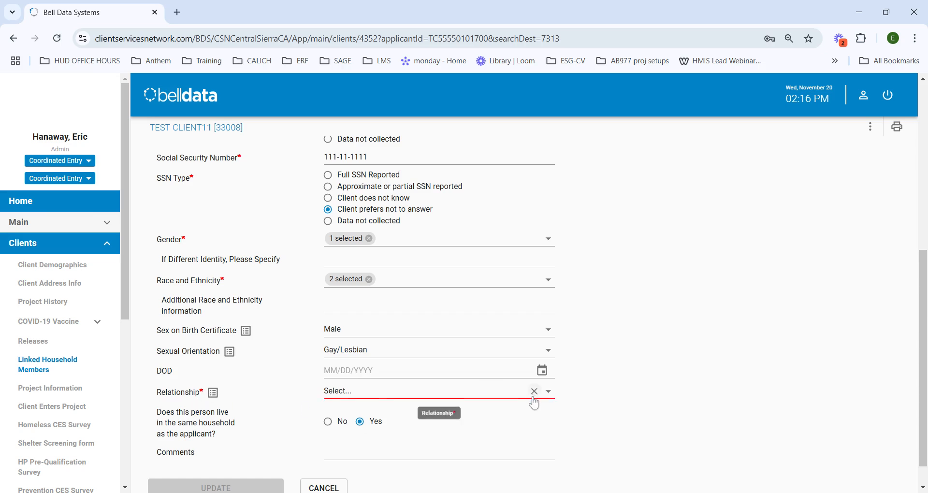
{"action": "left_click", "coordinate": [549, 392]}
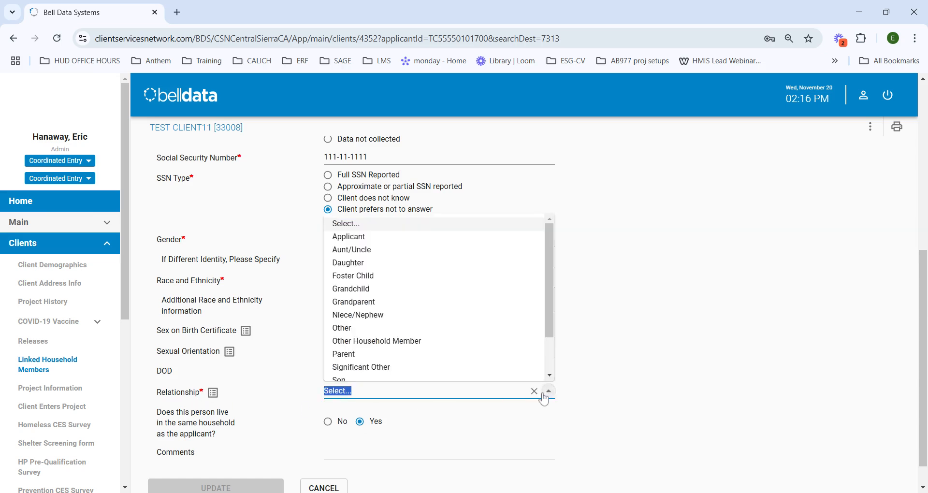
{"action": "left_click", "coordinate": [411, 378]}
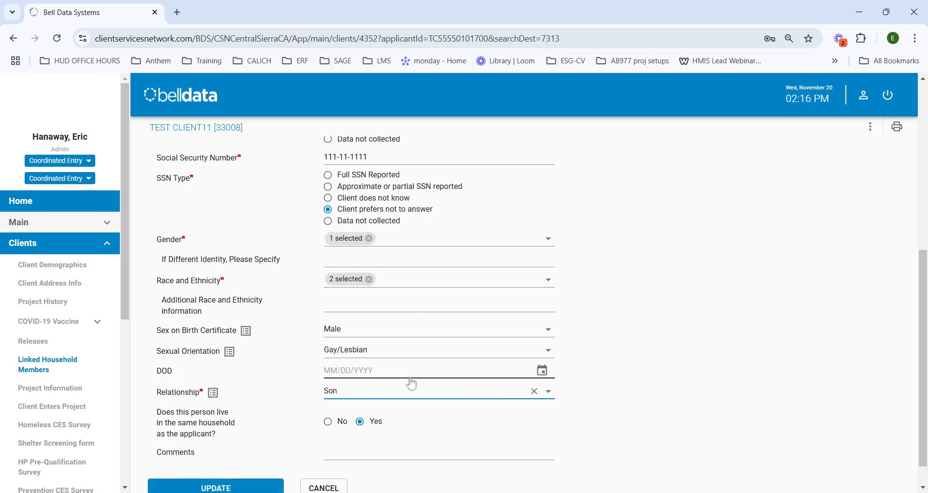
{"action": "scroll", "coordinate": [692, 338], "scroll_direction": "down", "scroll_amount": 1}
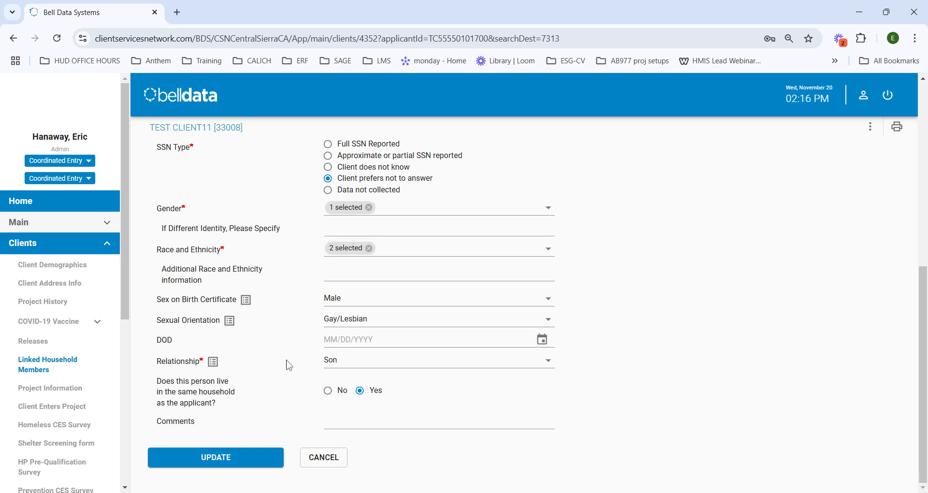
{"action": "left_click", "coordinate": [251, 468]}
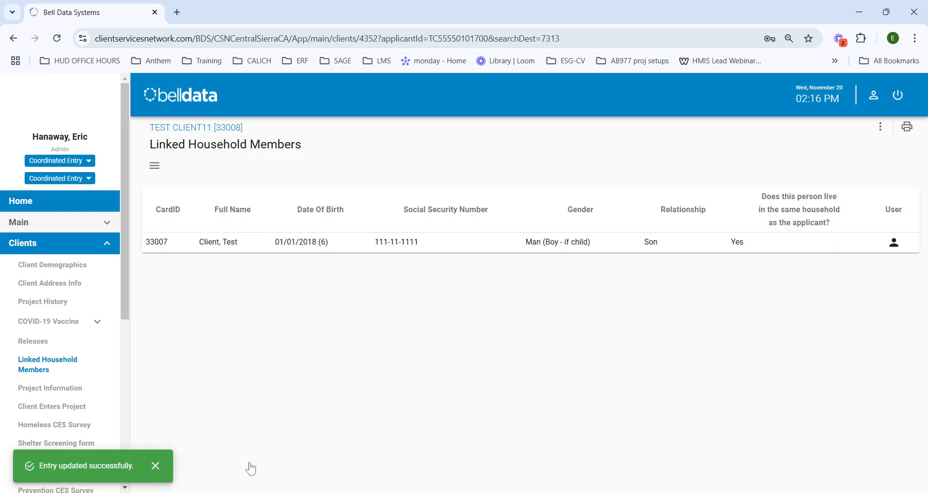